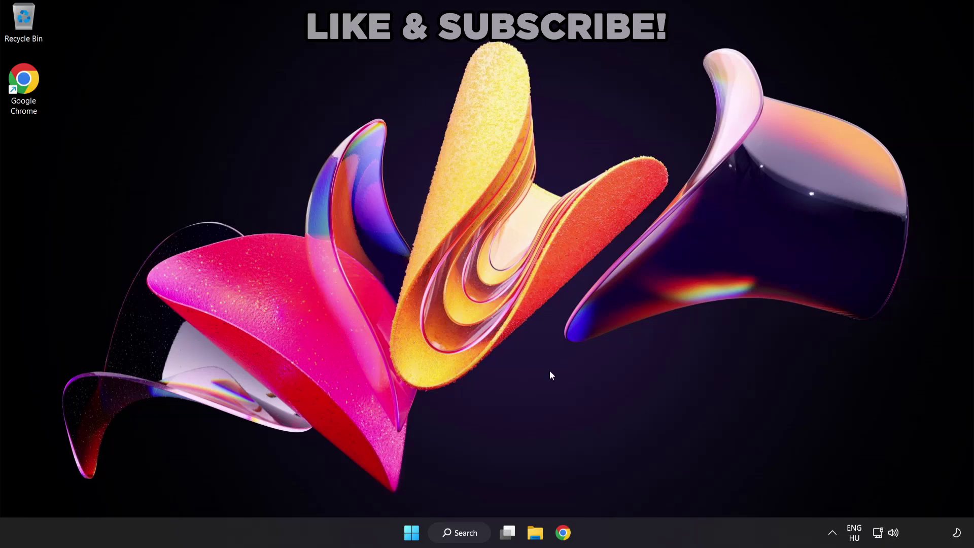
# Switch the quick settings sound output from CABLE Input to Speakers (High Definition Audio Device).
pyautogui.click(894, 535)
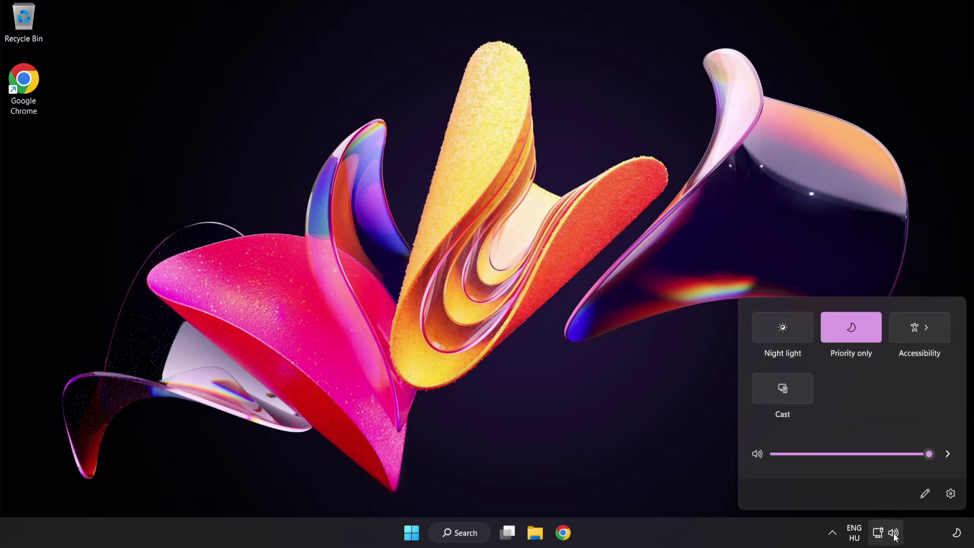
pyautogui.click(947, 455)
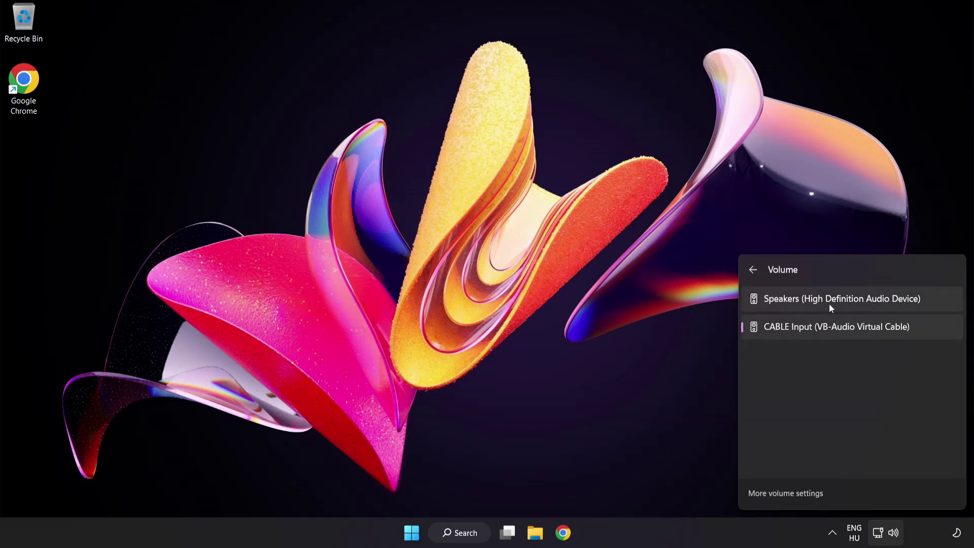
pyautogui.click(932, 306)
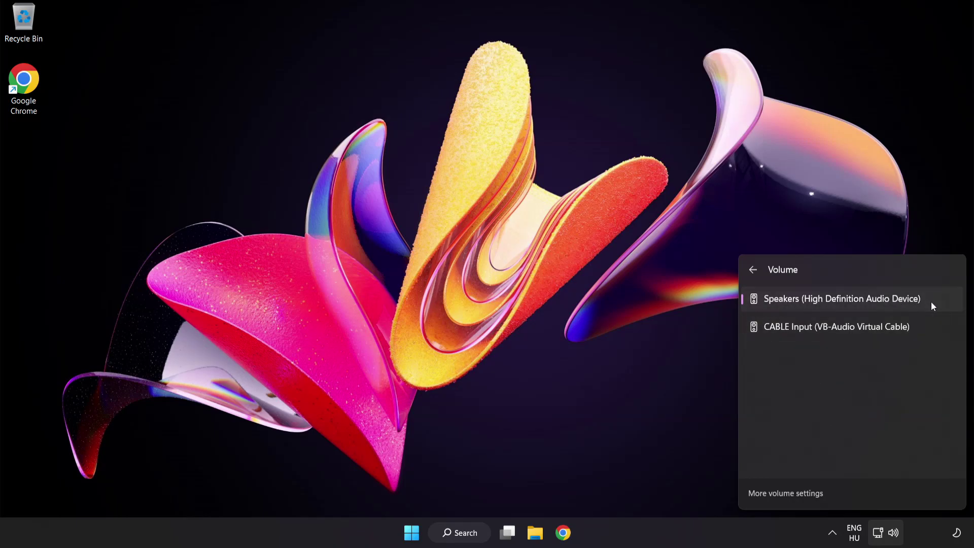
pyautogui.click(464, 268)
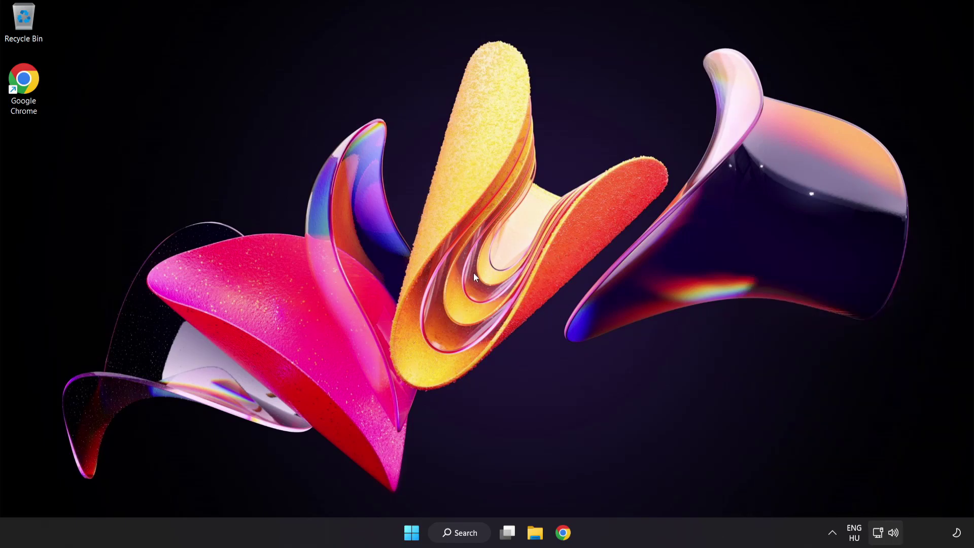
# Reset sound devices and app volumes to recommended defaults in the volume mixer, then close Settings.
pyautogui.rightClick(893, 532)
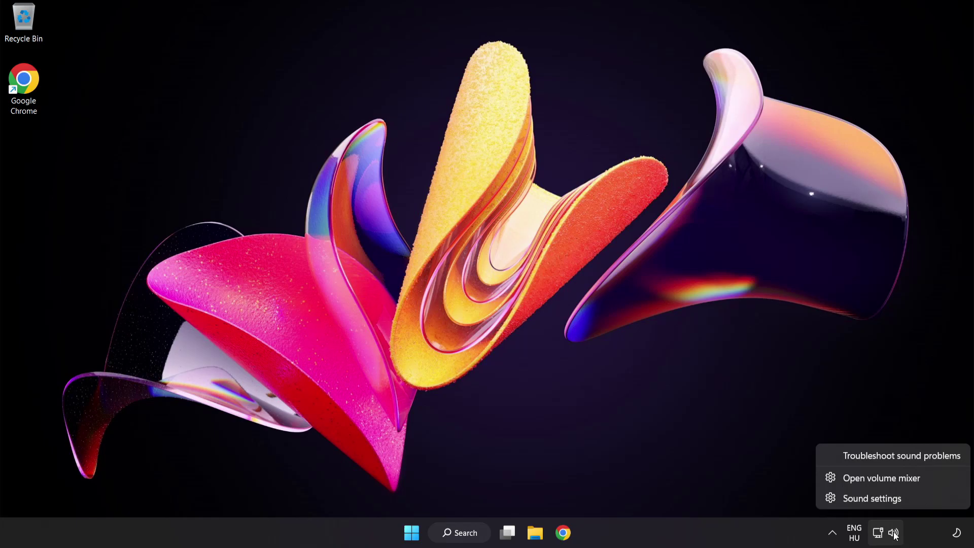
pyautogui.click(934, 479)
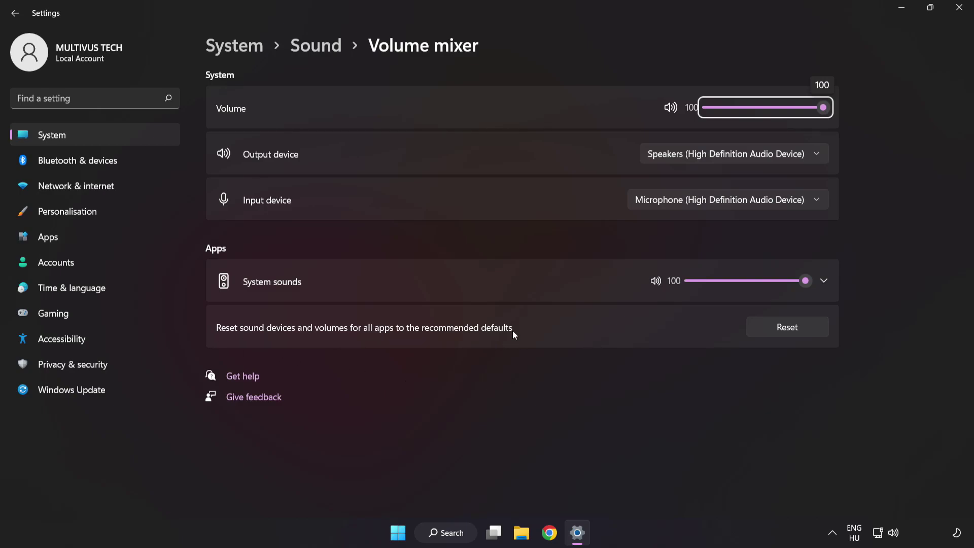
pyautogui.click(808, 334)
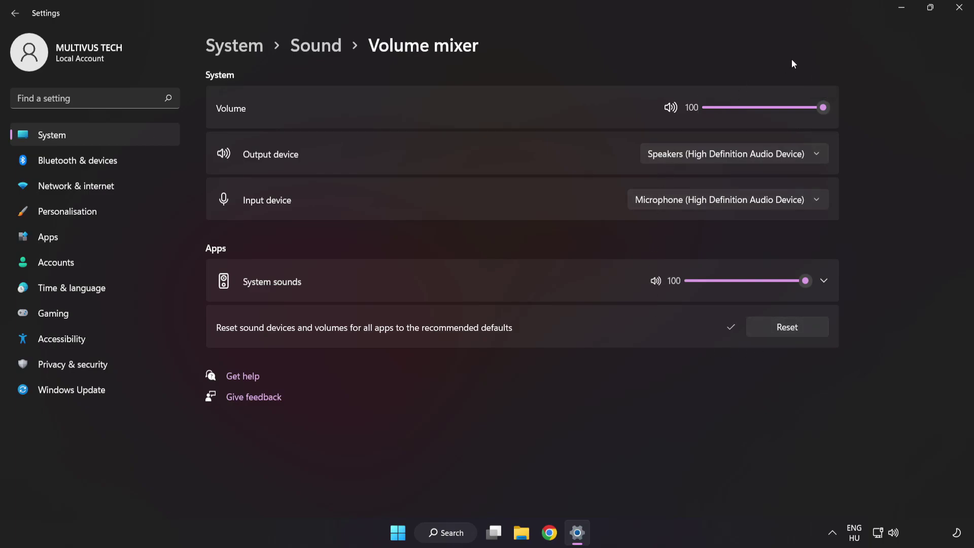
pyautogui.click(959, 11)
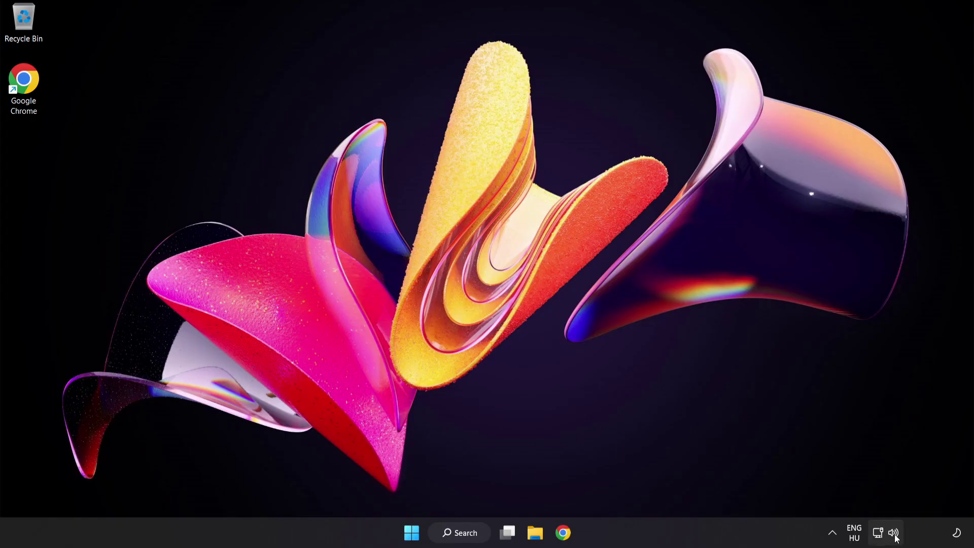
# Open Sound settings, return the Speakers volume to 100, and bring the Advanced section into view.
pyautogui.rightClick(894, 534)
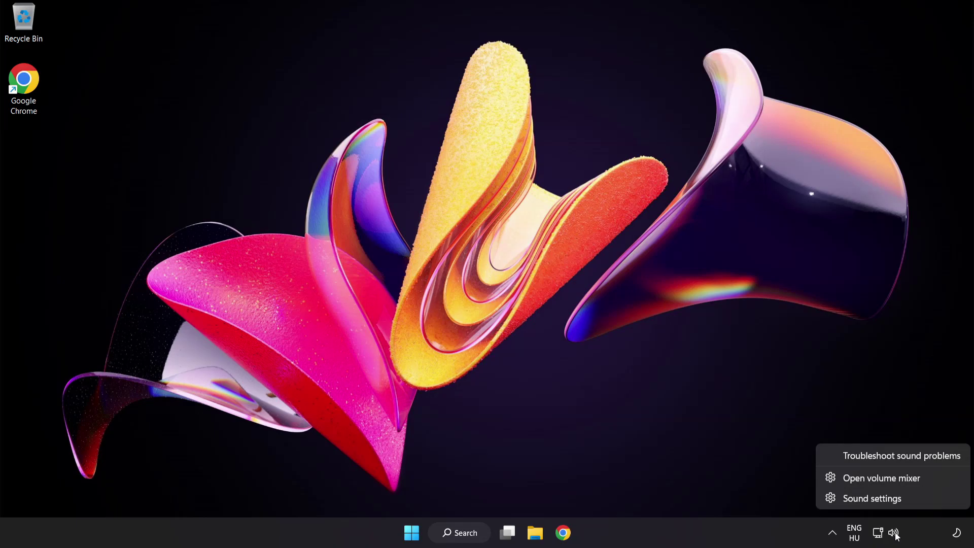
pyautogui.click(904, 500)
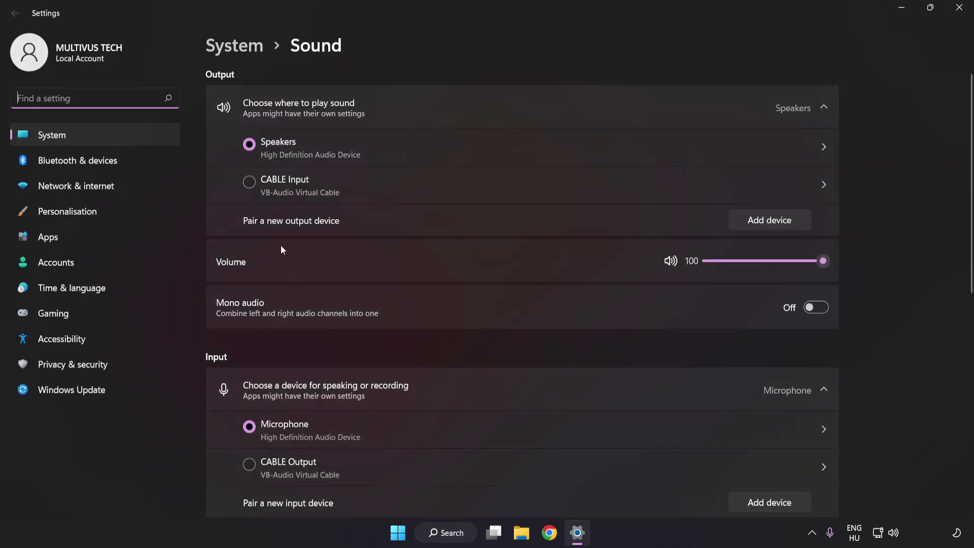
pyautogui.moveTo(812, 263)
pyautogui.mouseDown()
pyautogui.moveTo(783, 264)
pyautogui.moveTo(914, 264)
pyautogui.mouseUp()
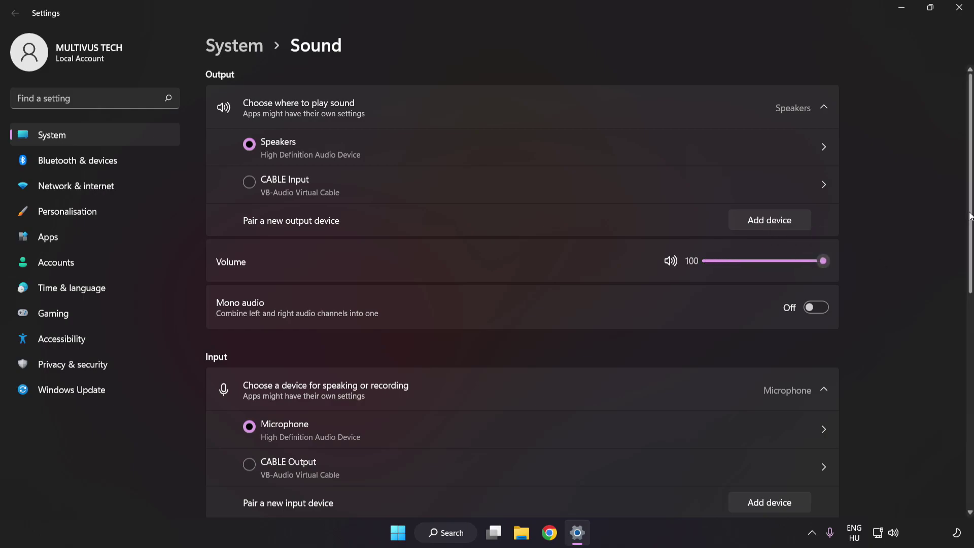
pyautogui.scroll(-5, 959, 345)
pyautogui.scroll(-1, 956, 355)
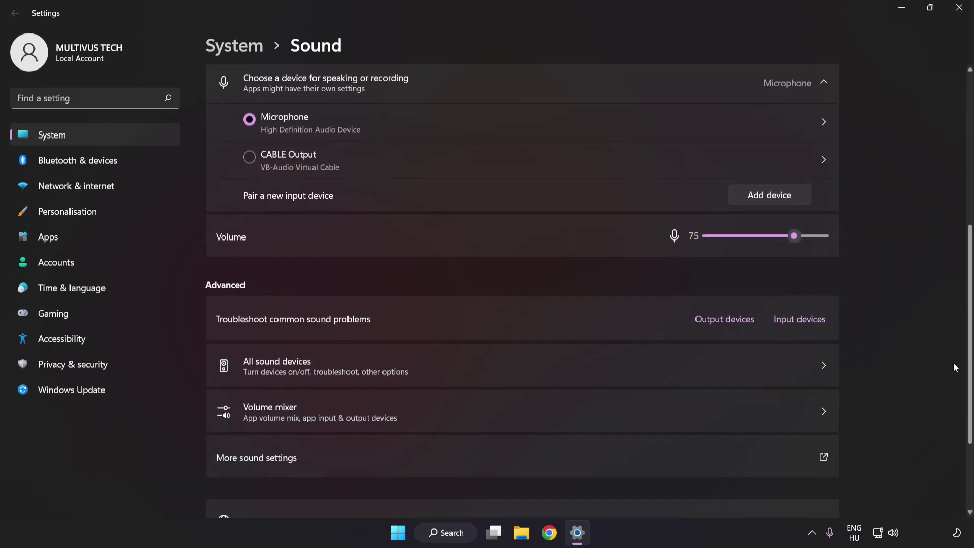
pyautogui.scroll(-1, 955, 377)
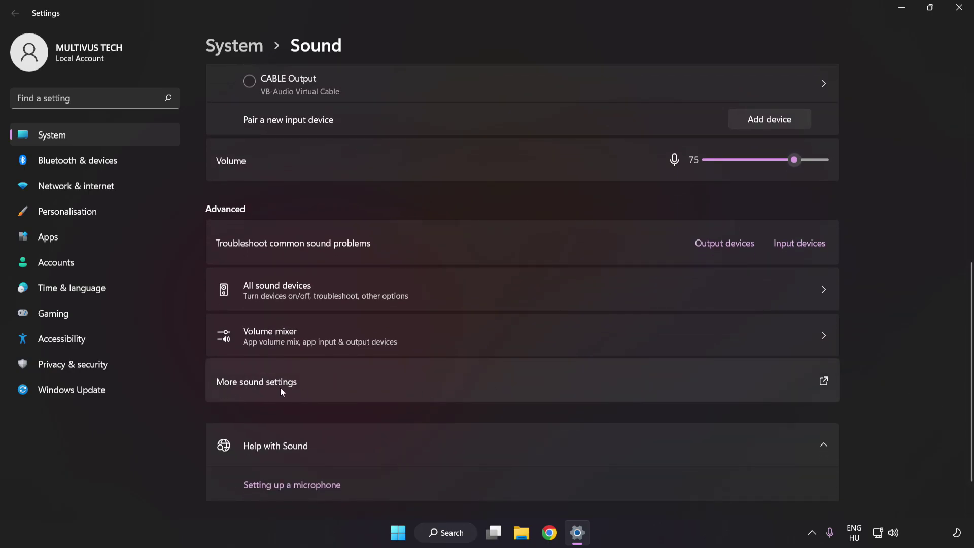
# In the classic Sound dialog, disable the CABLE Input playback device and select Speakers.
pyautogui.click(448, 381)
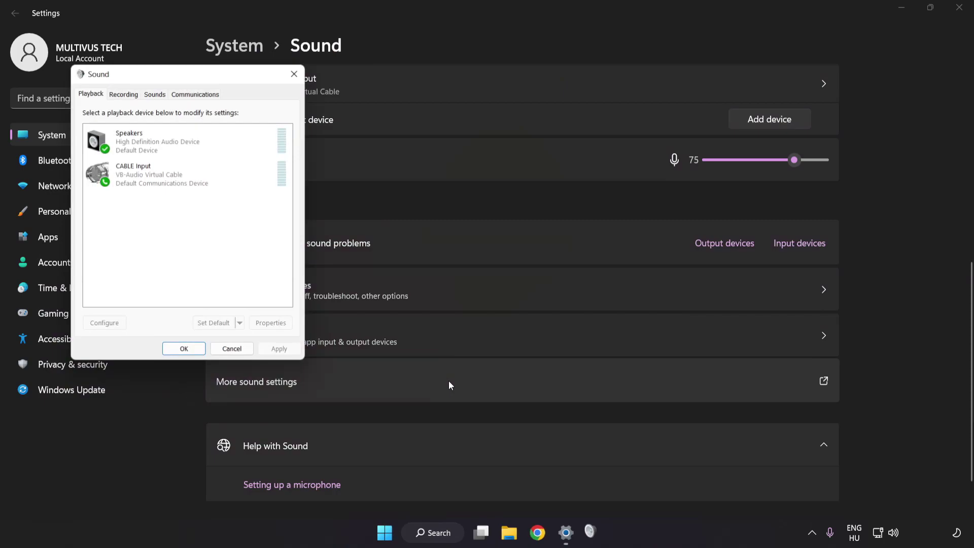
pyautogui.moveTo(192, 77); pyautogui.dragTo(487, 144)
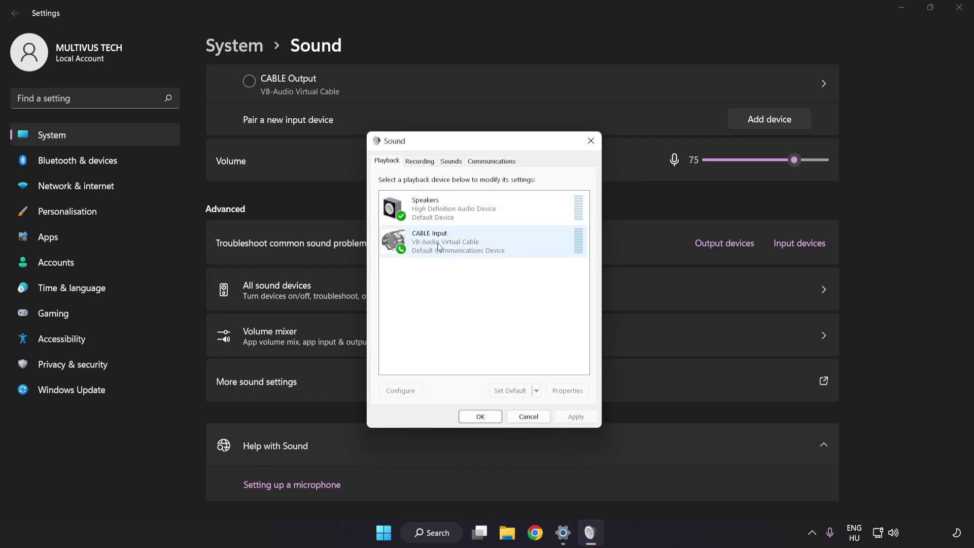
pyautogui.rightClick(474, 246)
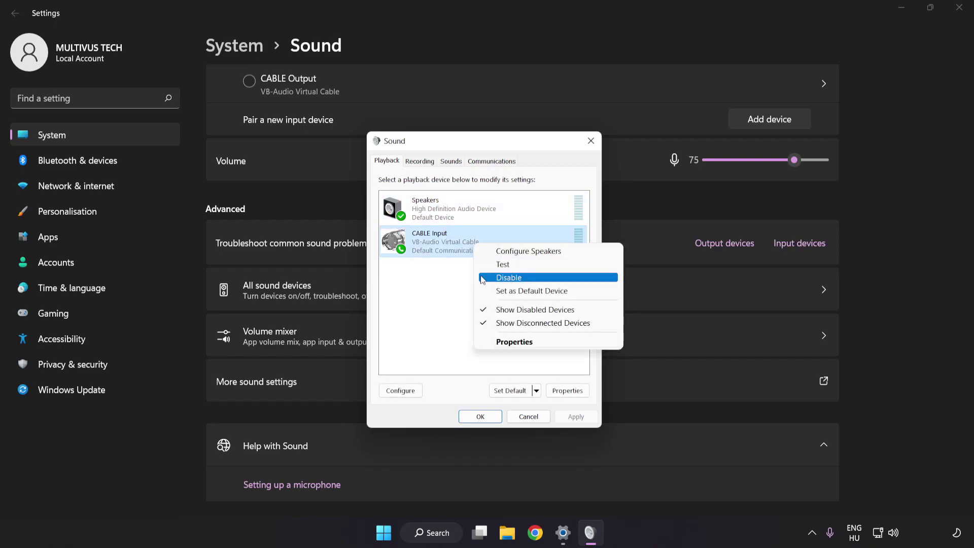
pyautogui.click(522, 279)
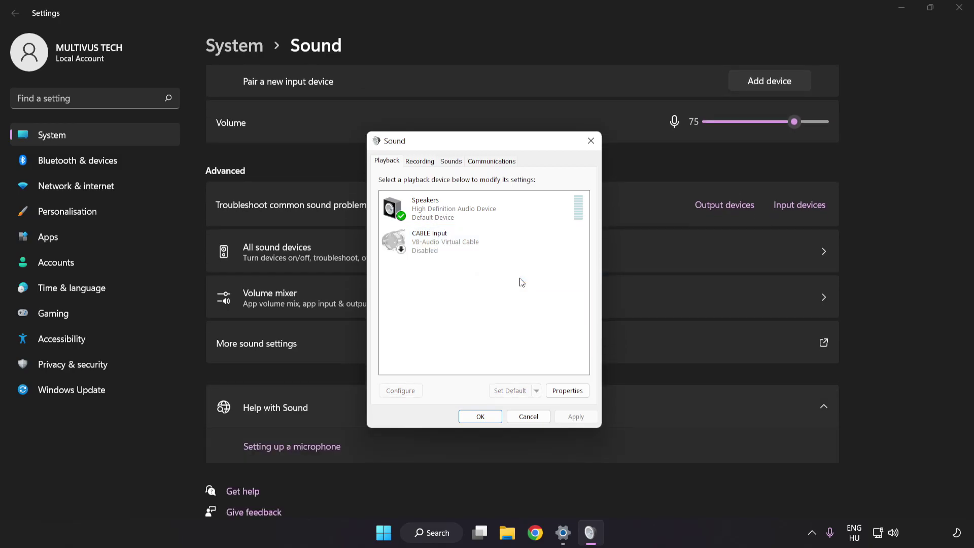
pyautogui.click(455, 214)
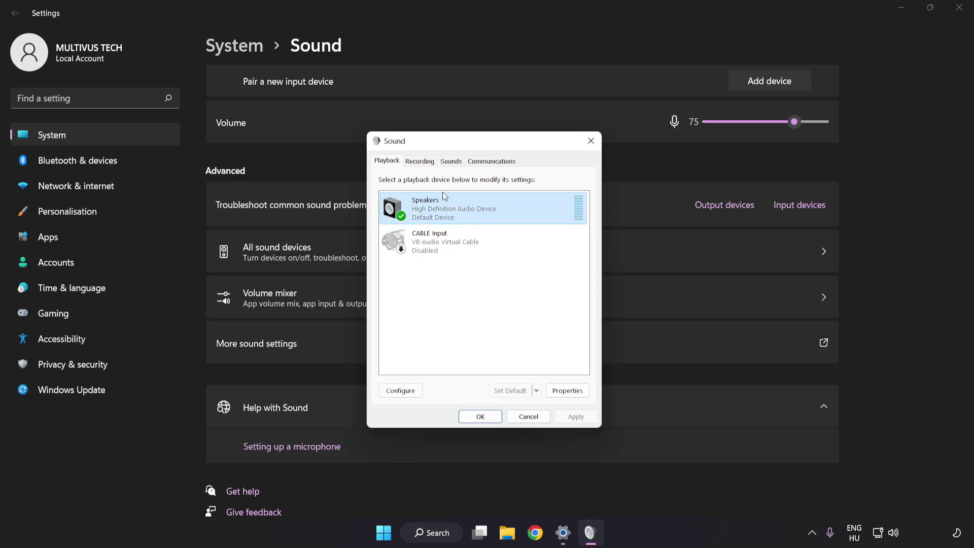
# Run Configure Speakers with 7.1 Surround, keeping all optional and full-range speakers ticked.
pyautogui.rightClick(508, 212)
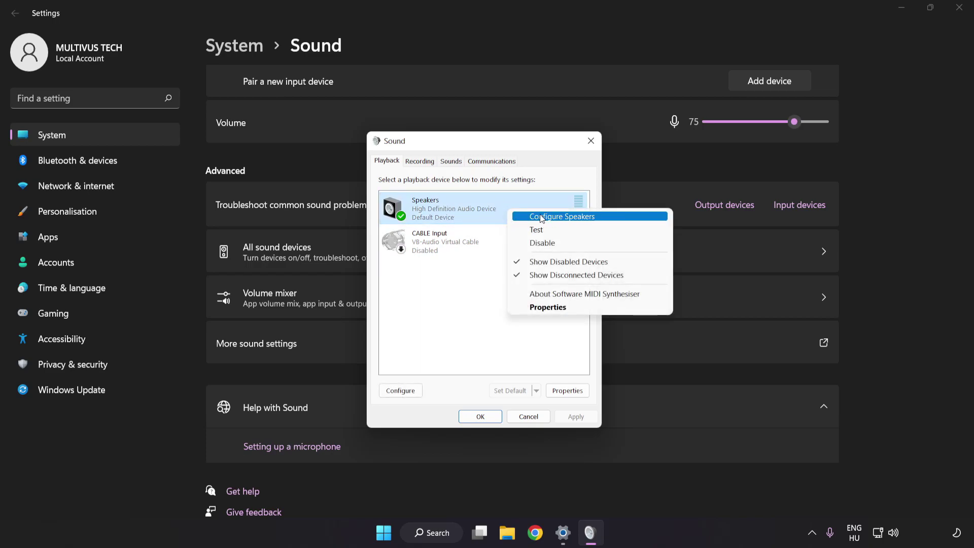
pyautogui.click(604, 217)
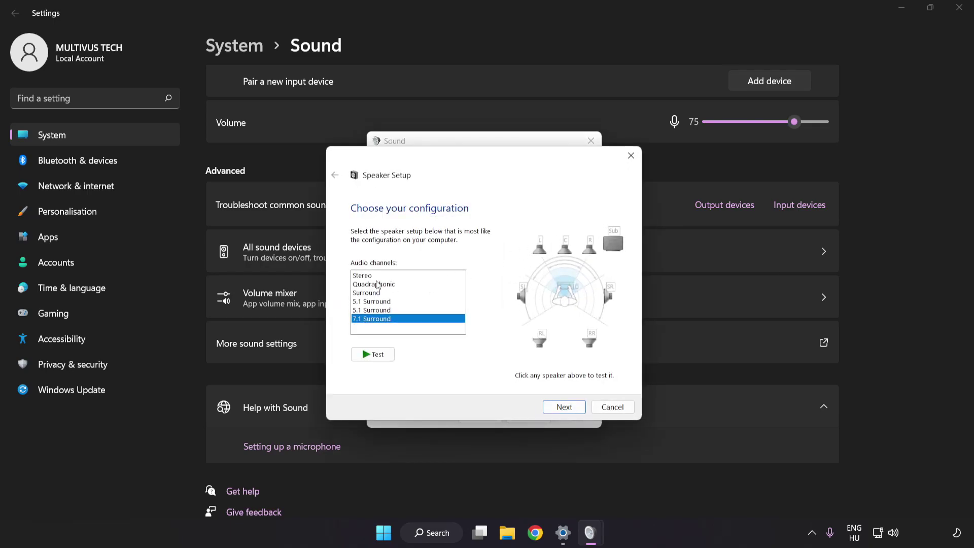
pyautogui.moveTo(370, 276); pyautogui.dragTo(406, 318)
pyautogui.click(565, 409)
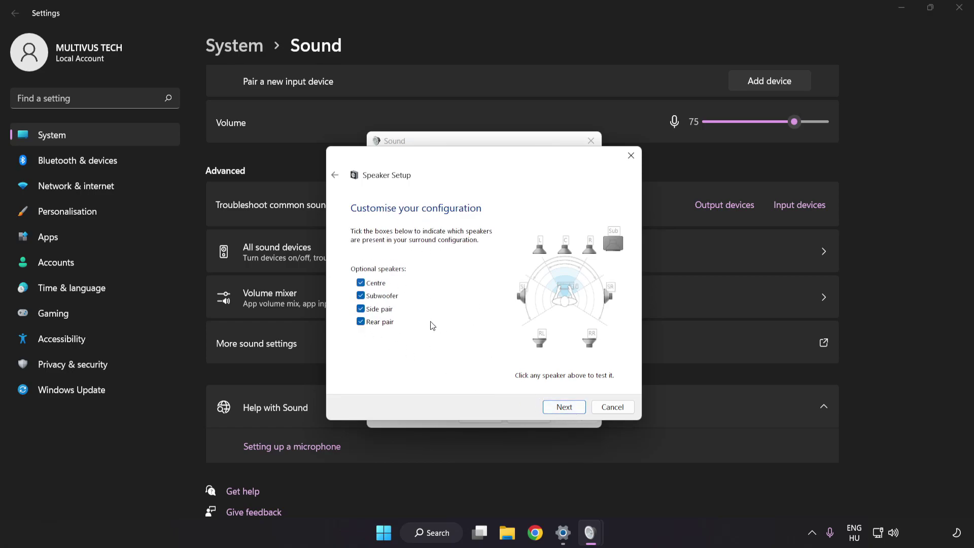
pyautogui.click(564, 408)
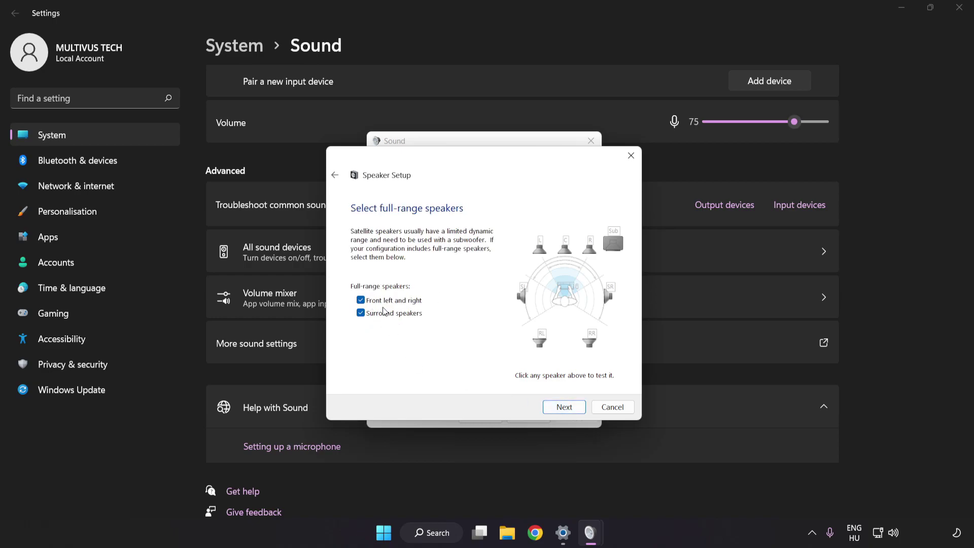
pyautogui.click(558, 408)
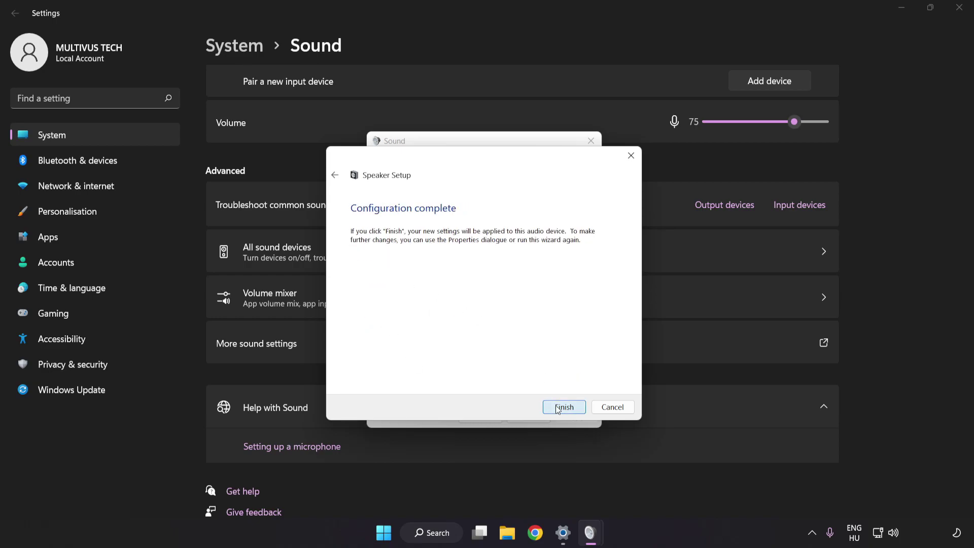
pyautogui.click(558, 407)
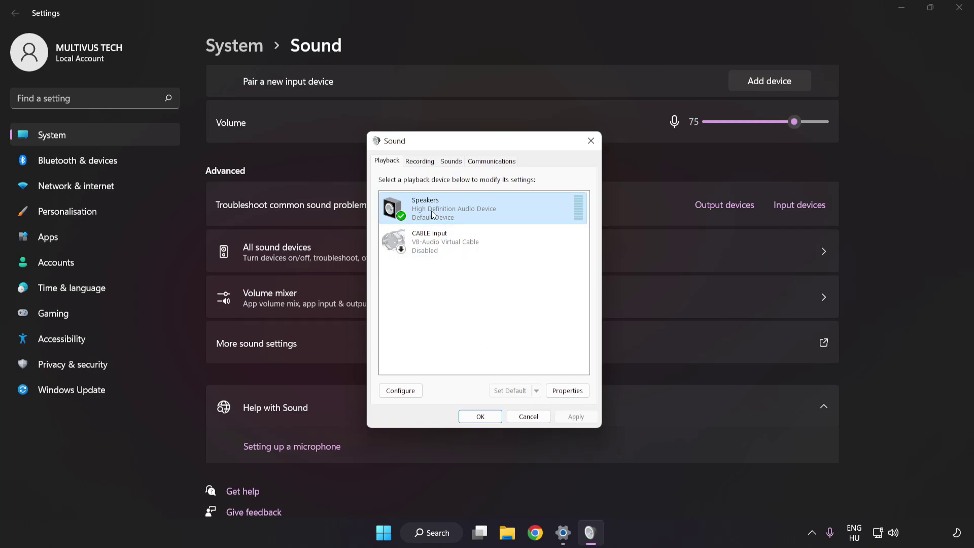
# Tick Disable all enhancements in Speakers Properties and apply it.
pyautogui.click(573, 398)
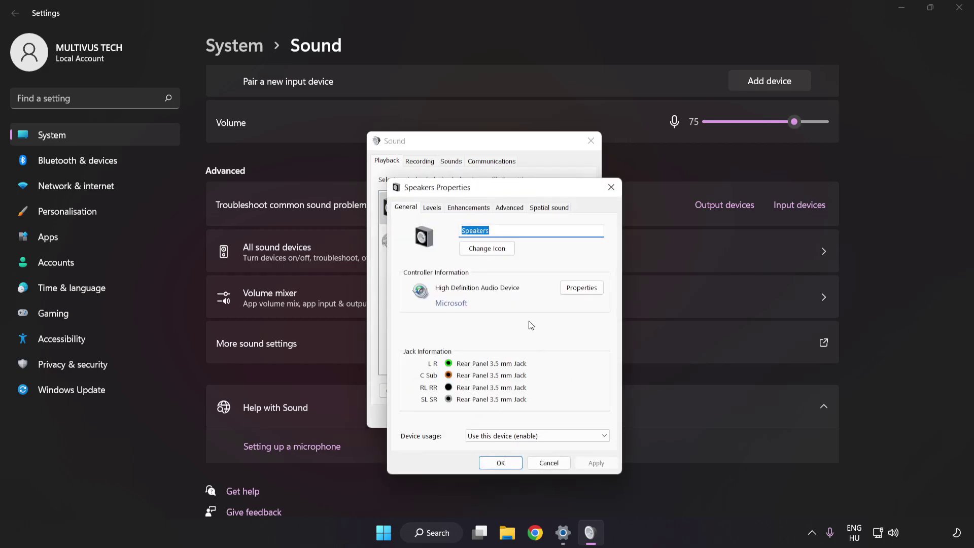
pyautogui.moveTo(506, 213); pyautogui.dragTo(474, 155)
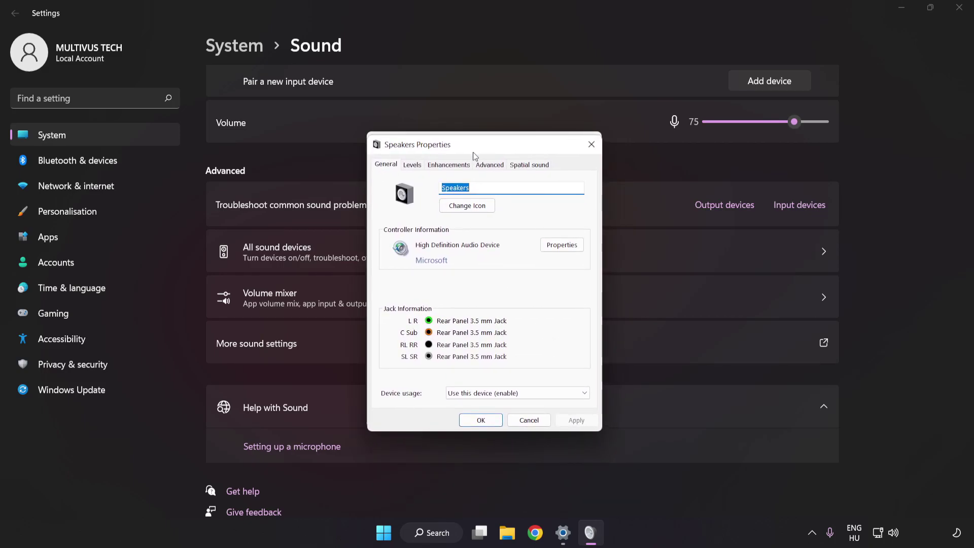
pyautogui.click(441, 167)
pyautogui.click(387, 217)
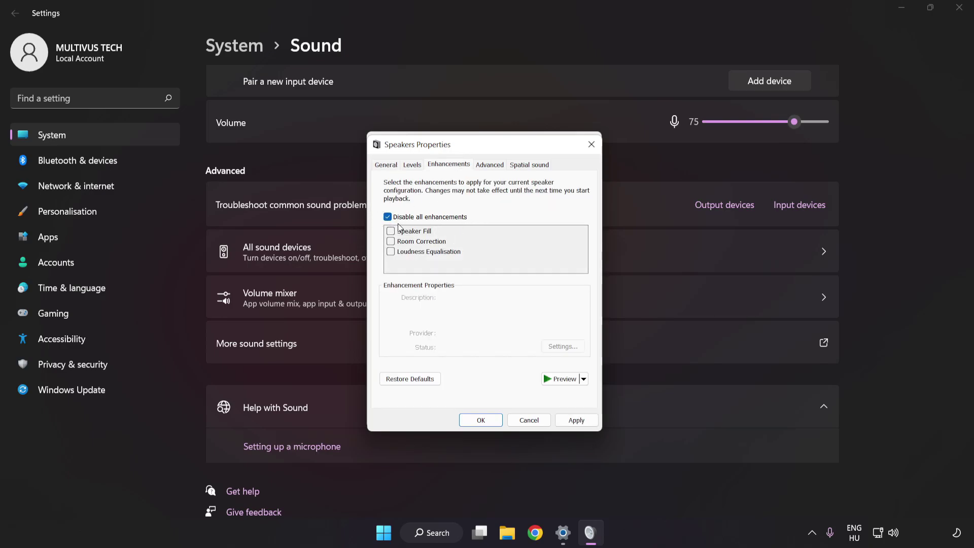
pyautogui.click(576, 420)
# Keep the Speakers default format at 16 bit, 48000 Hz (DVD Quality), then close all sound windows.
pyautogui.click(487, 167)
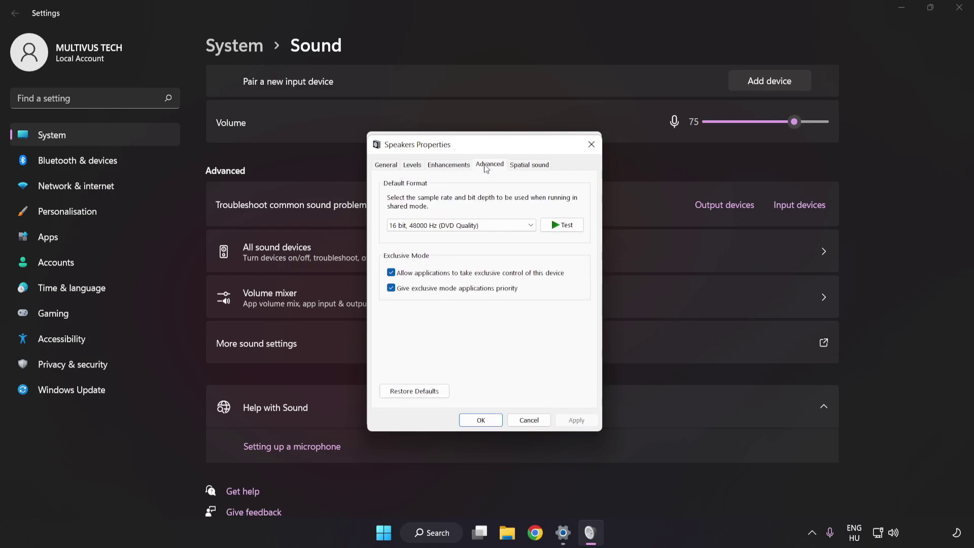
pyautogui.click(488, 226)
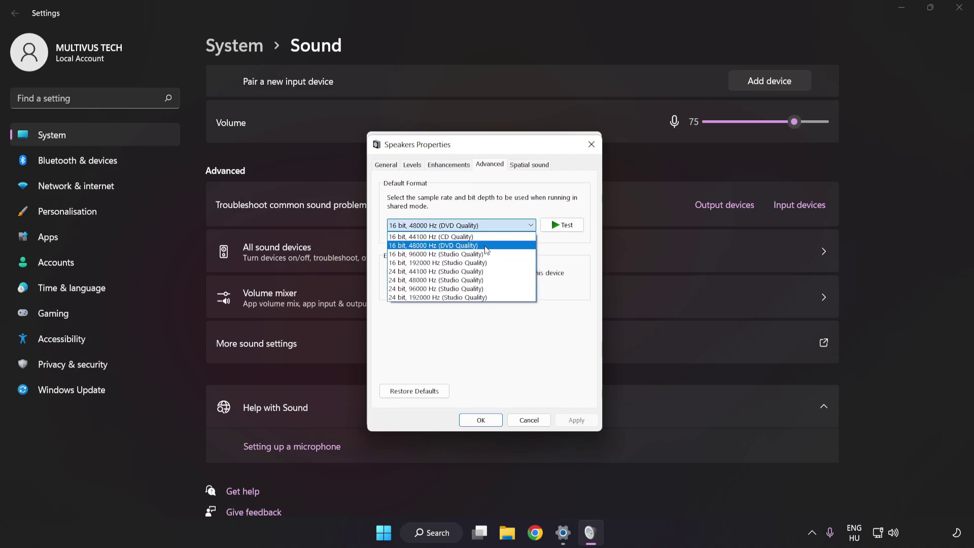
pyautogui.click(488, 245)
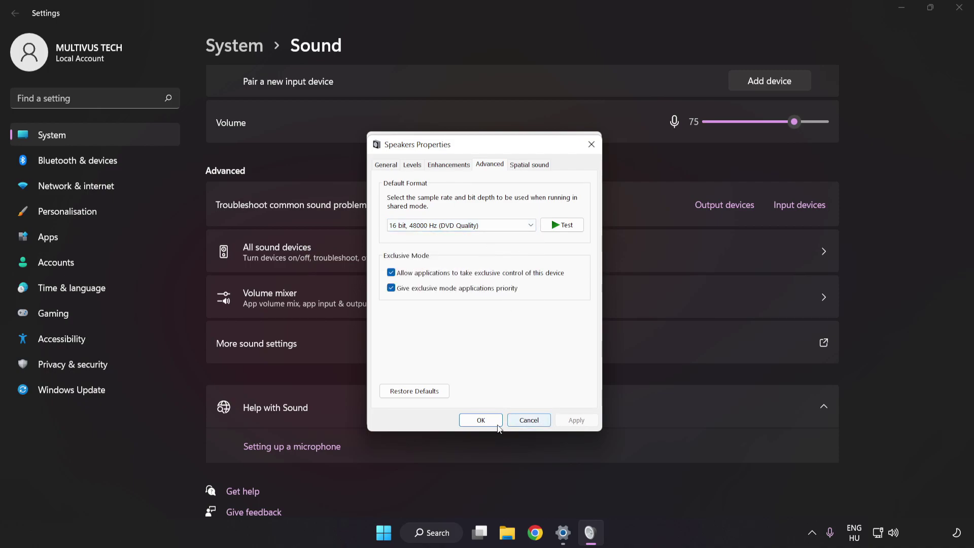
pyautogui.click(480, 421)
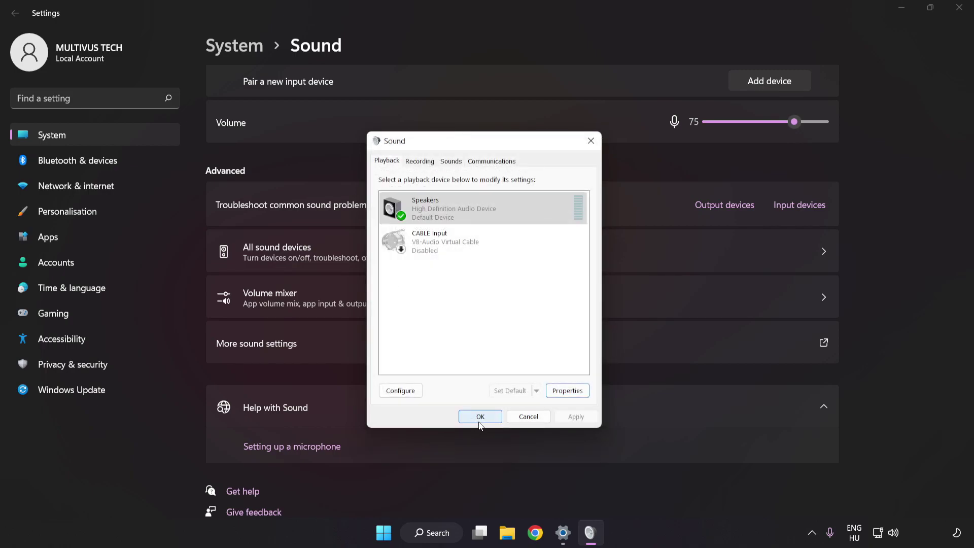
pyautogui.click(480, 417)
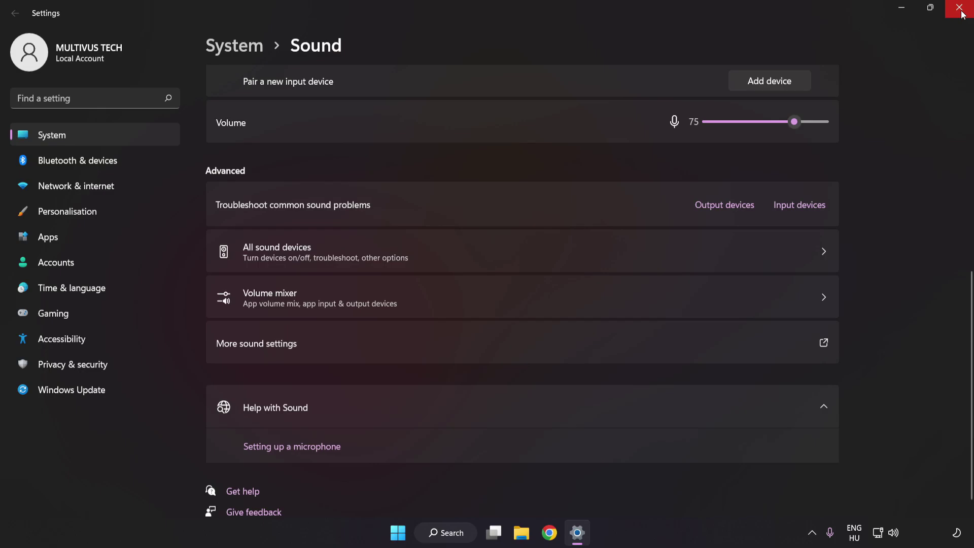
pyautogui.click(961, 10)
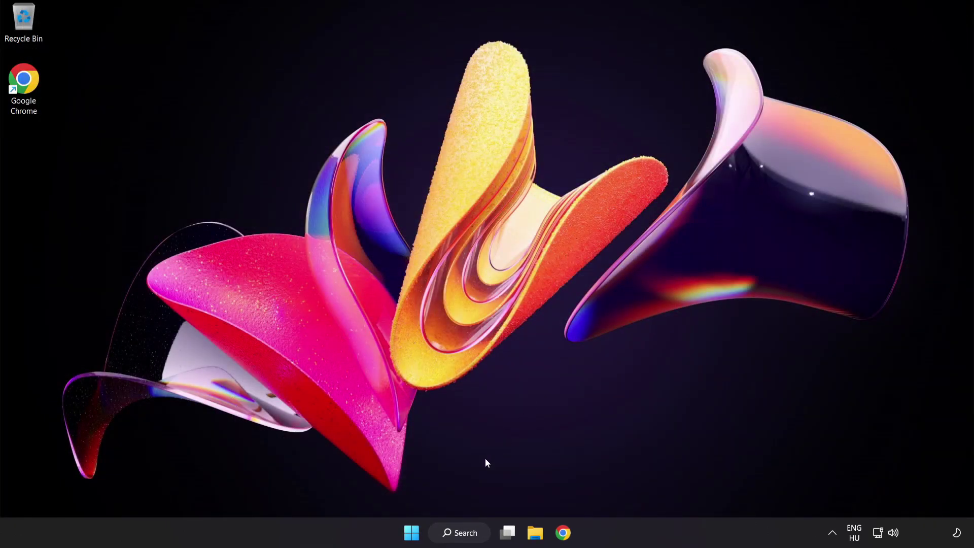
# Search Windows for 'device manager' and launch the Device Manager best match.
pyautogui.click(411, 535)
pyautogui.click(644, 489)
pyautogui.click(449, 532)
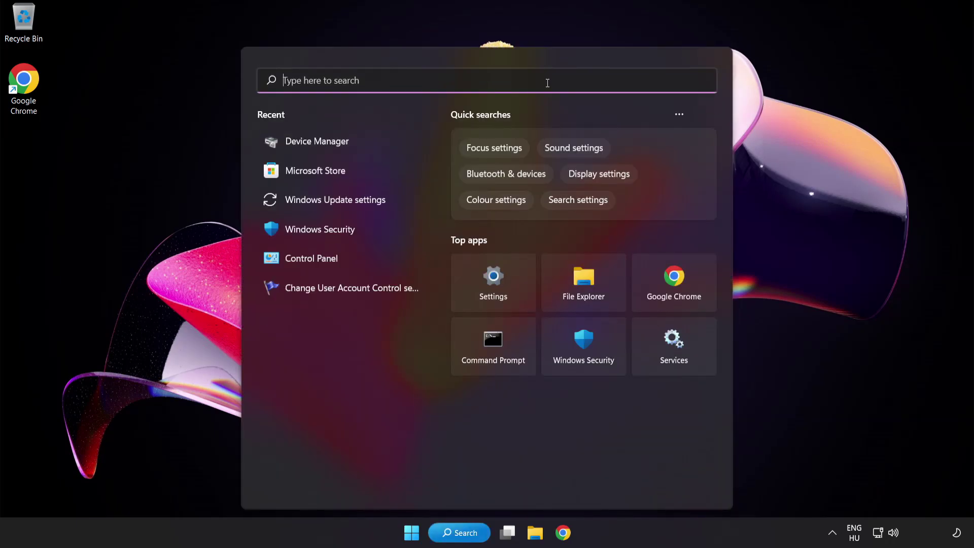
pyautogui.write('device man')
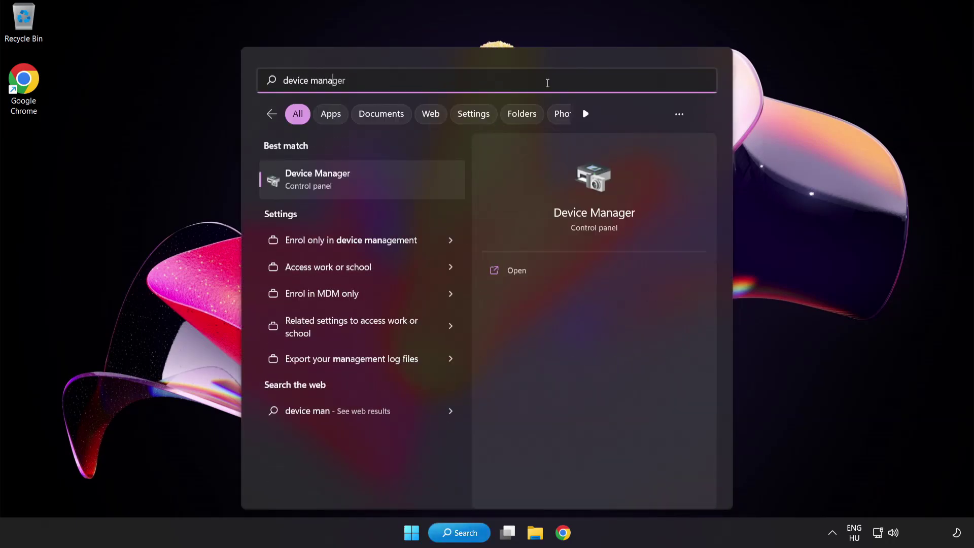
pyautogui.write('ager')
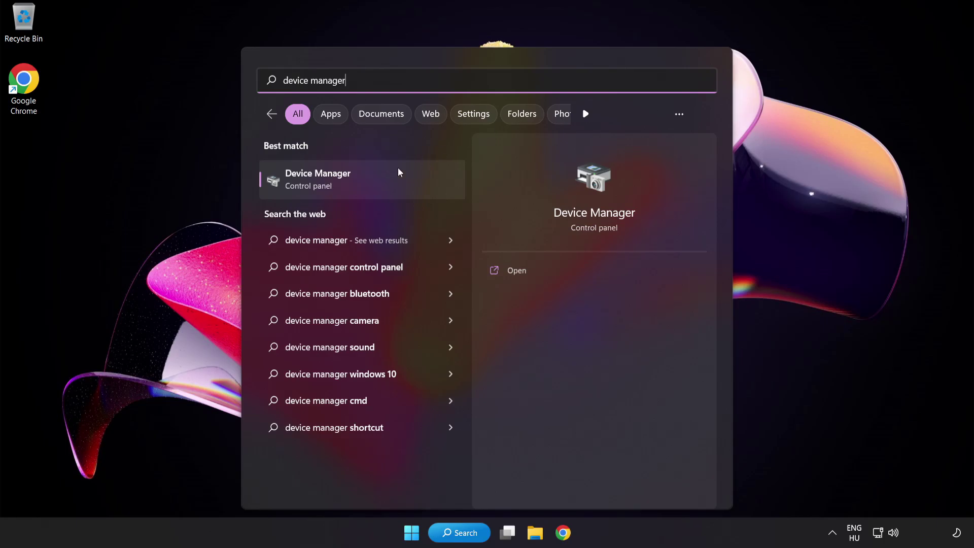
pyautogui.click(378, 181)
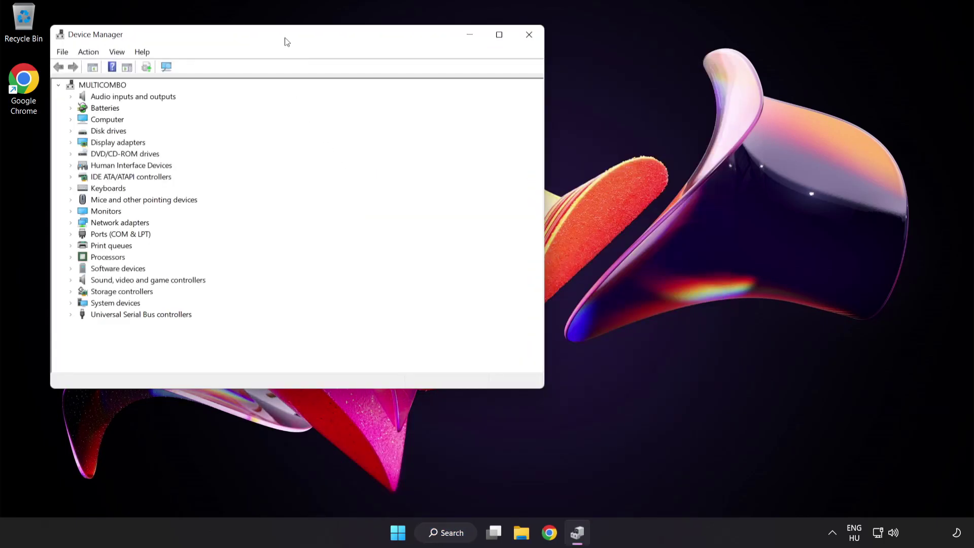
# Expand Sound, video and game controllers and bring up the High Definition Audio Device context menu.
pyautogui.moveTo(286, 41)
pyautogui.mouseDown()
pyautogui.moveTo(424, 100)
pyautogui.moveTo(467, 107)
pyautogui.mouseUp()
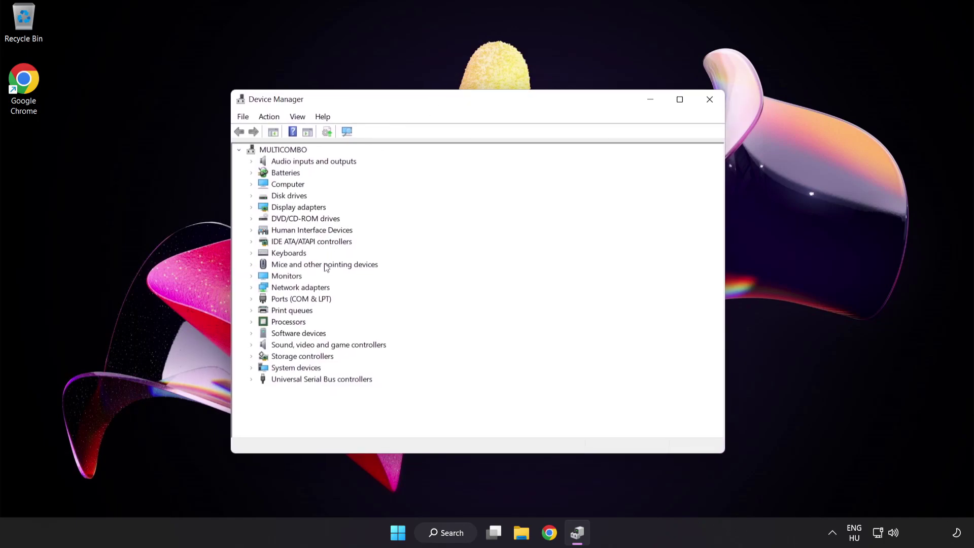
pyautogui.click(265, 346)
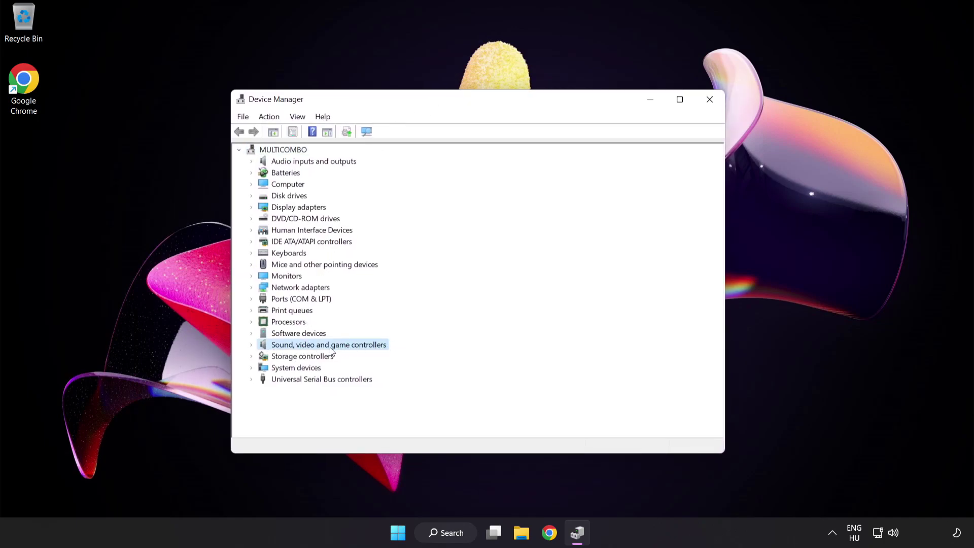
pyautogui.click(251, 345)
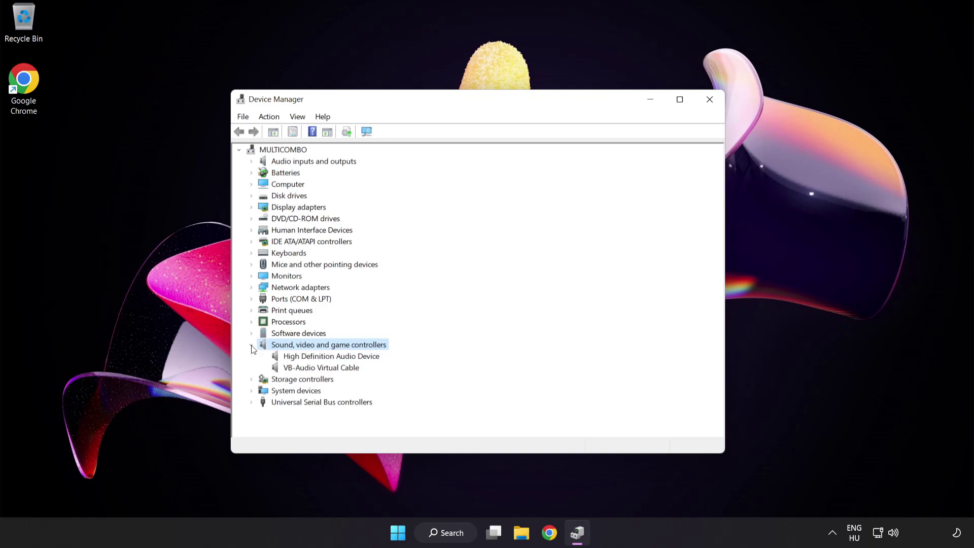
pyautogui.click(294, 356)
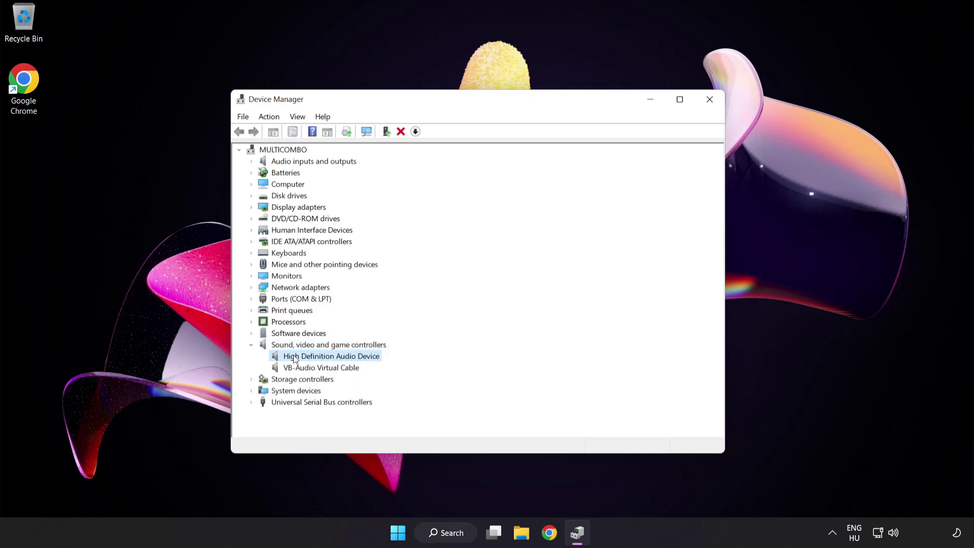
pyautogui.rightClick(338, 357)
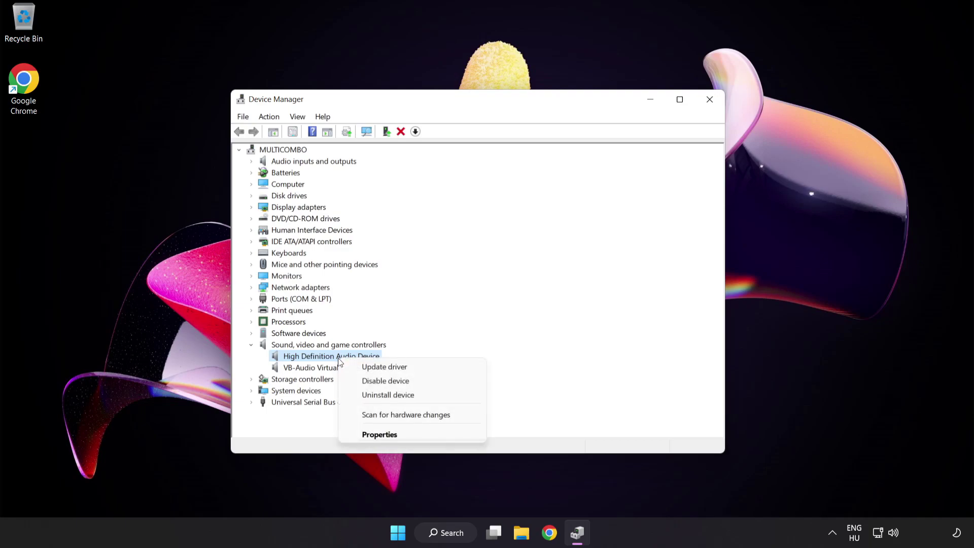
# Update the driver by picking High Definition Audio Device from the on-computer list, accepting the warning.
pyautogui.click(415, 371)
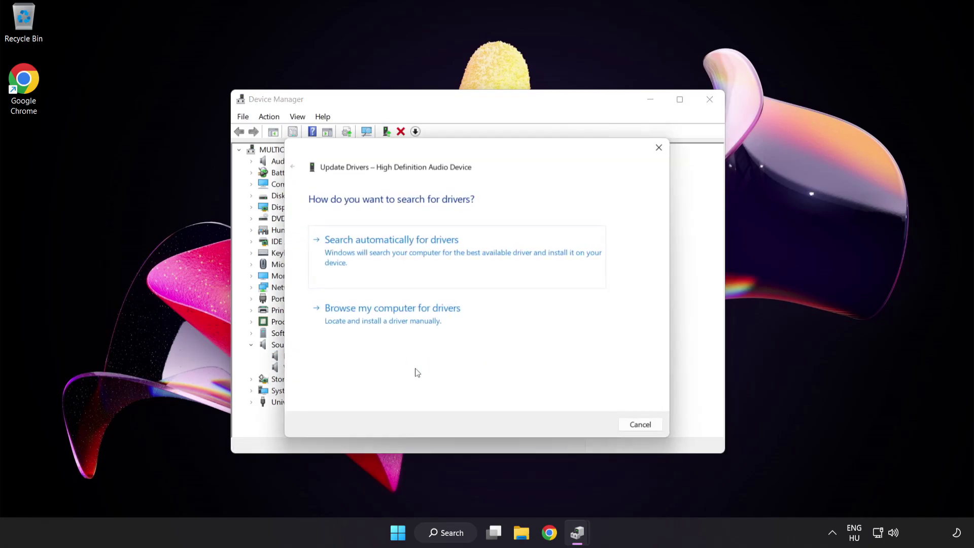
pyautogui.moveTo(441, 156); pyautogui.dragTo(462, 140)
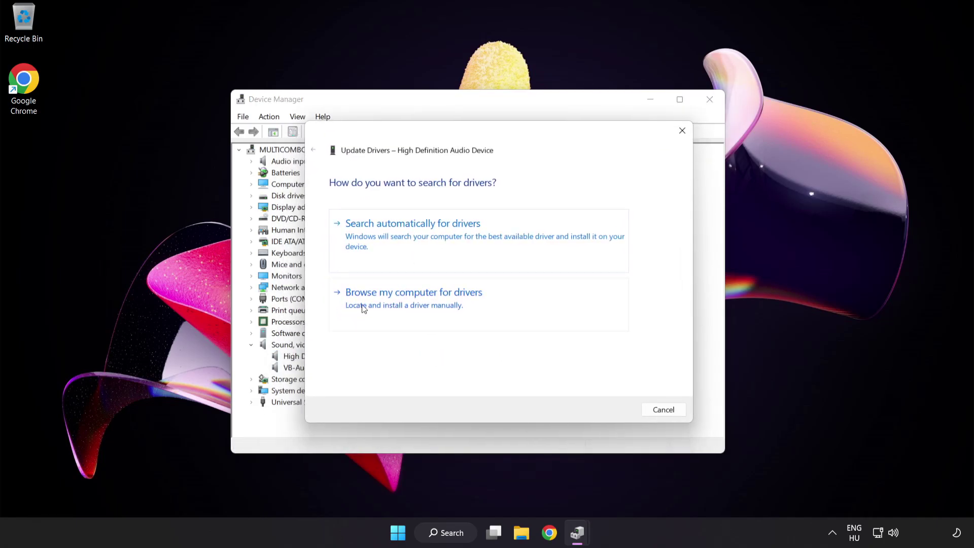
pyautogui.click(440, 309)
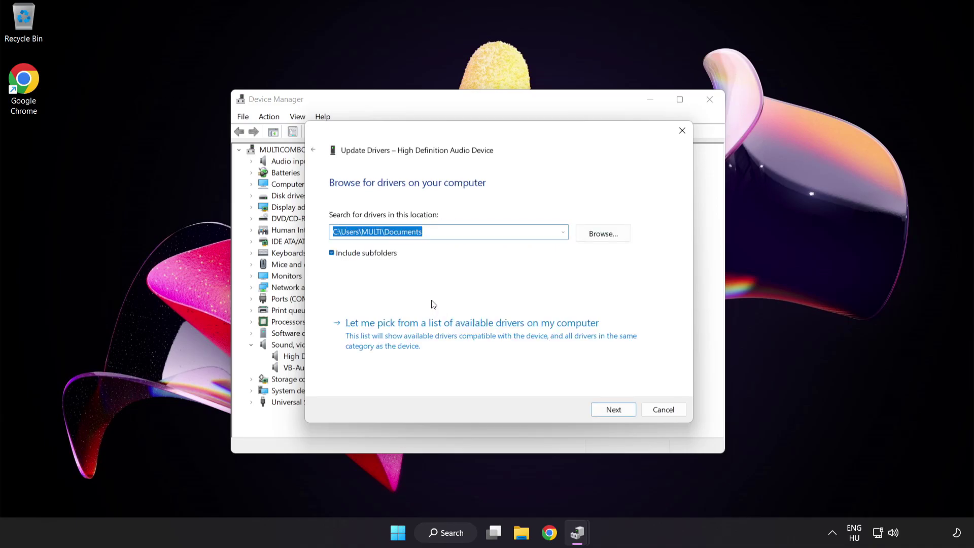
pyautogui.click(429, 343)
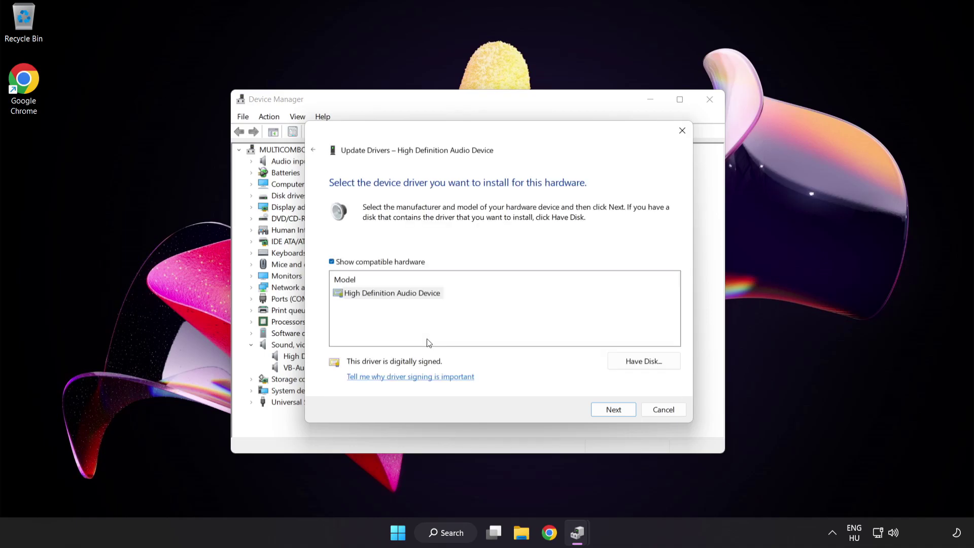
pyautogui.click(356, 295)
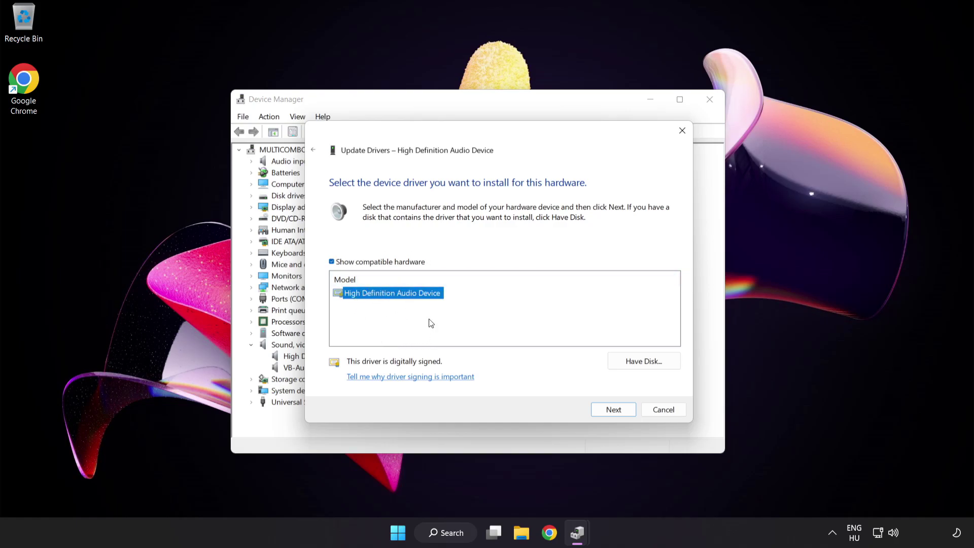
pyautogui.click(621, 413)
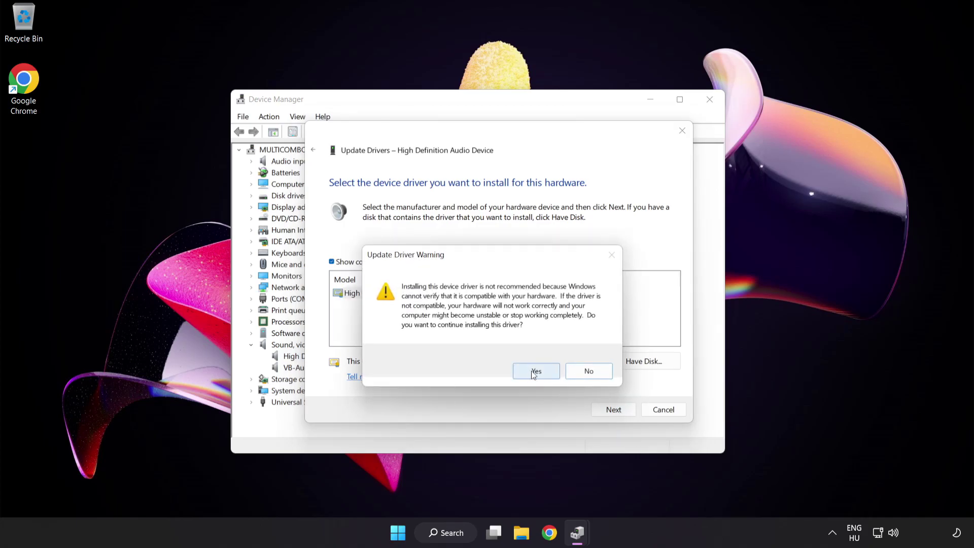
pyautogui.click(537, 372)
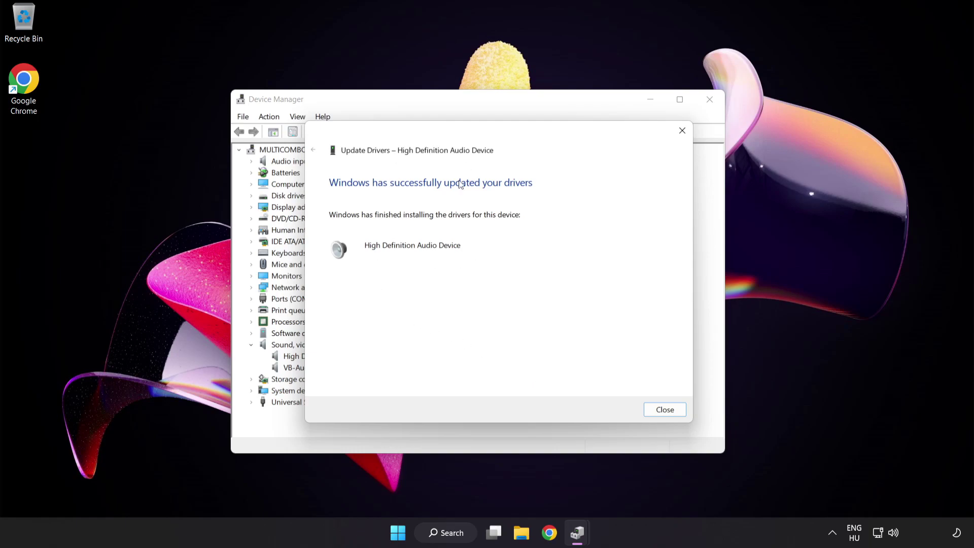
pyautogui.click(670, 412)
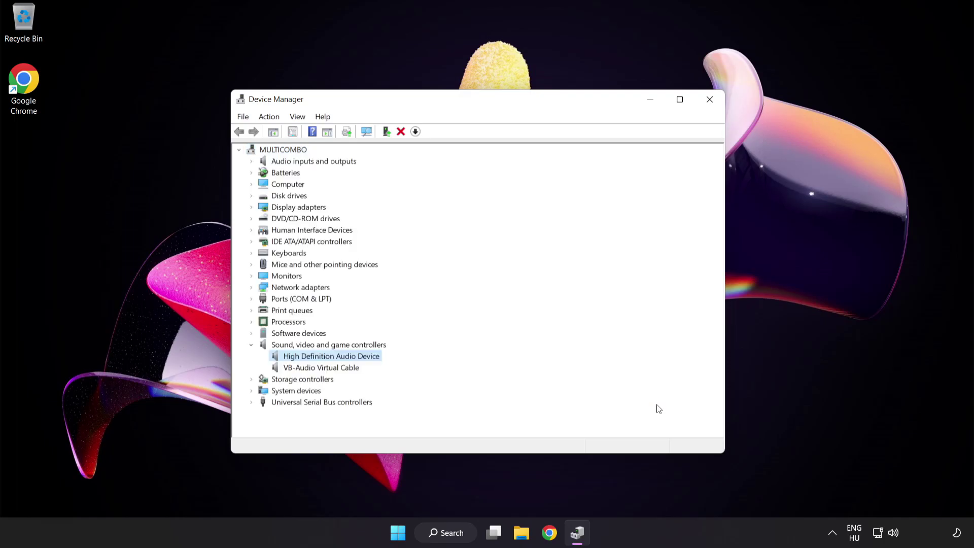
# Close Device Manager and check the Start menu's power options without restarting.
pyautogui.click(710, 100)
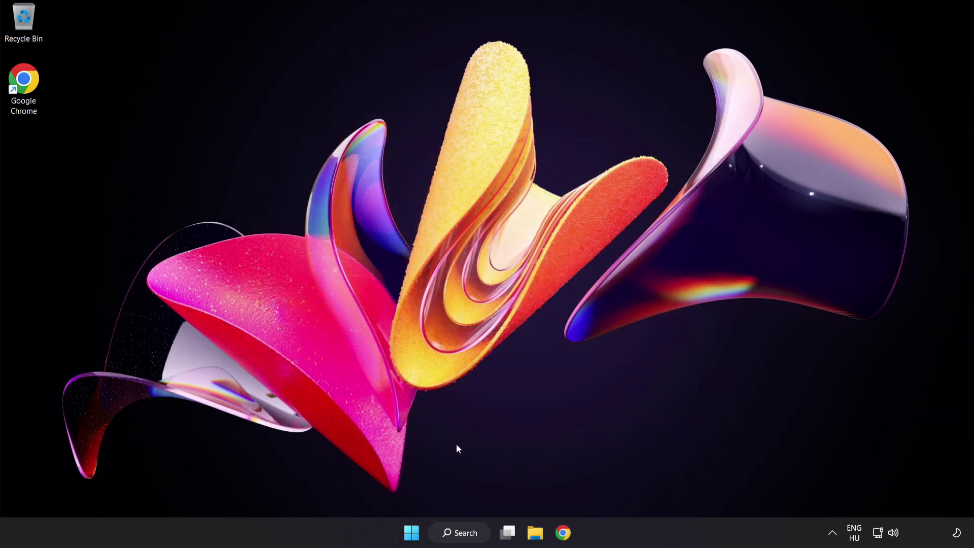
pyautogui.click(415, 534)
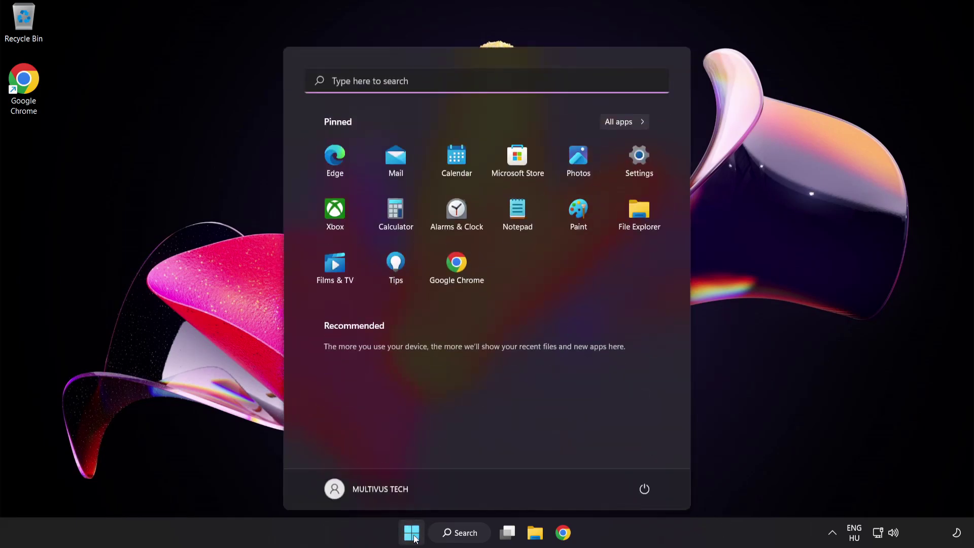
pyautogui.click(645, 490)
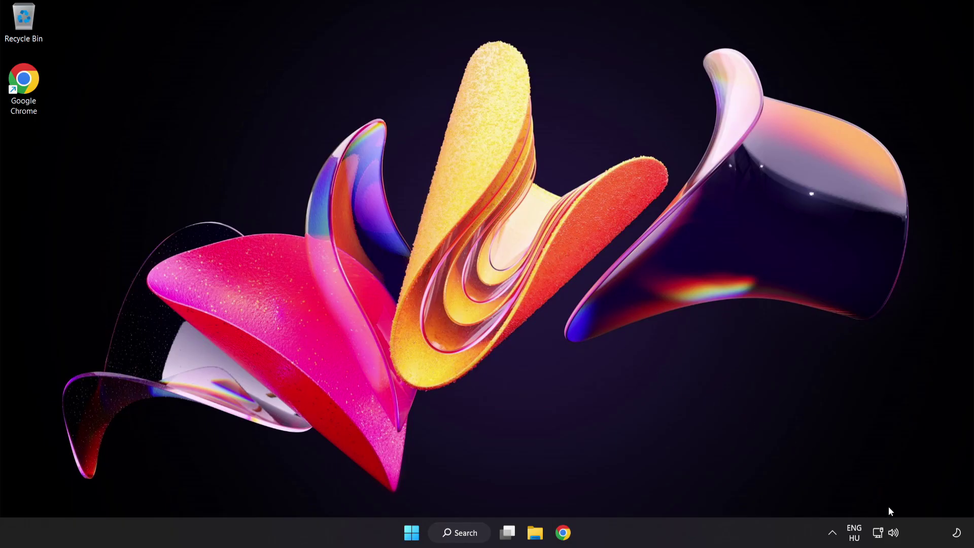
# Launch the Playing Audio troubleshooter from the tray volume icon's Troubleshoot sound problems option.
pyautogui.rightClick(894, 535)
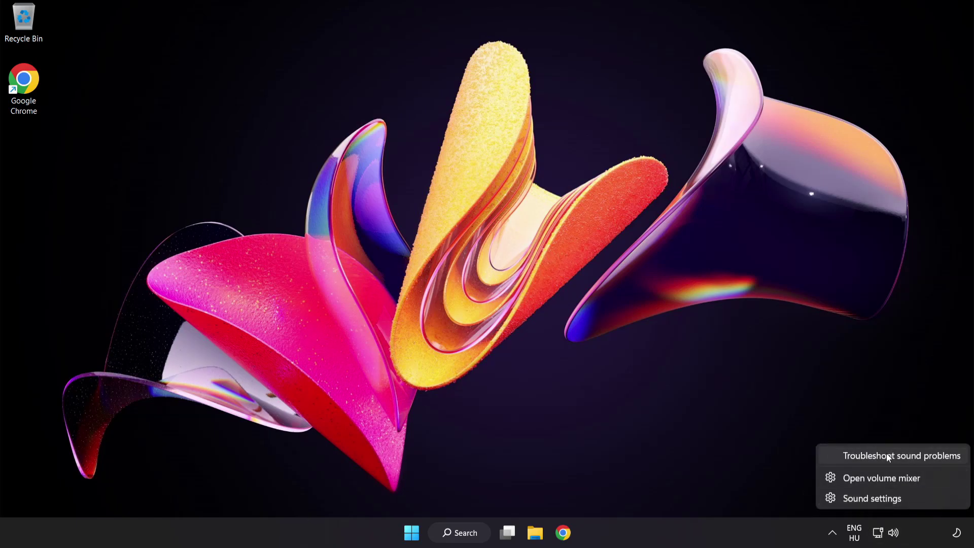
pyautogui.click(907, 458)
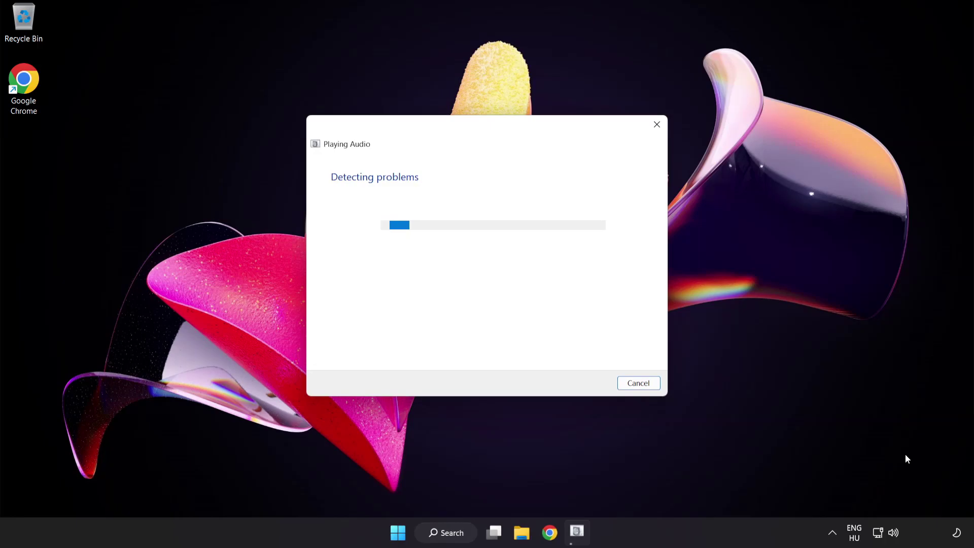